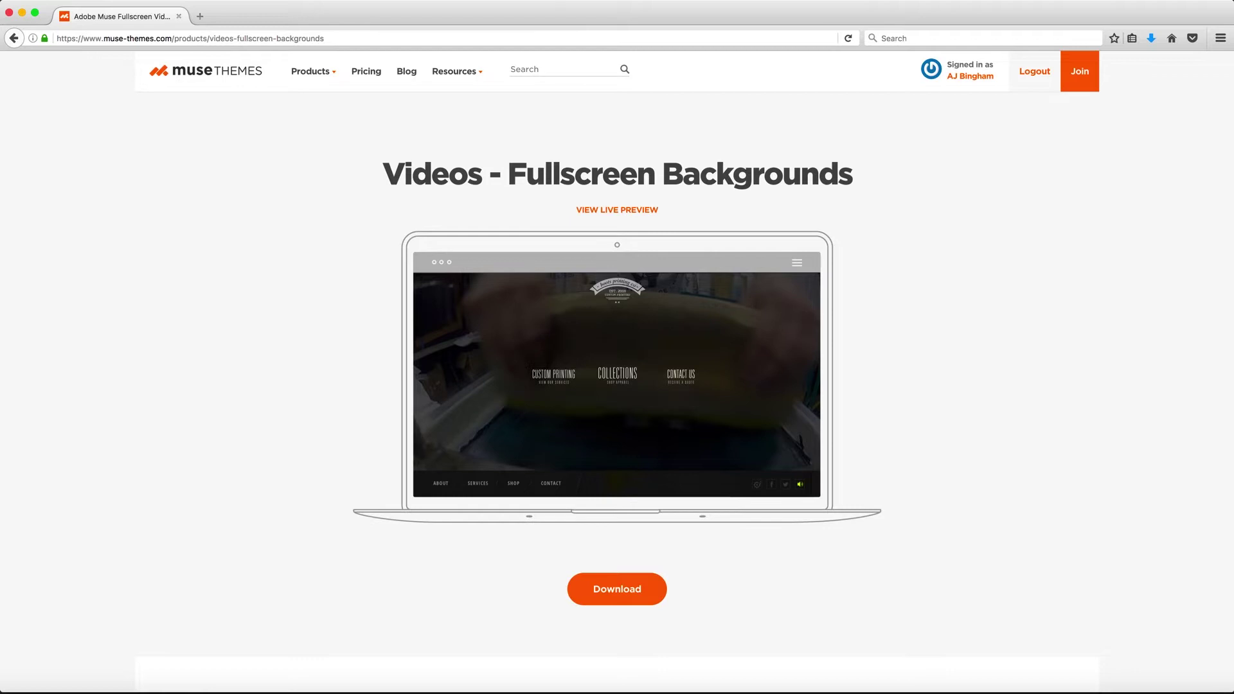
Drag the Videos - Fullscreen Backgrounds widget from the Library onto the Home page and open its options
left_click(268, 671)
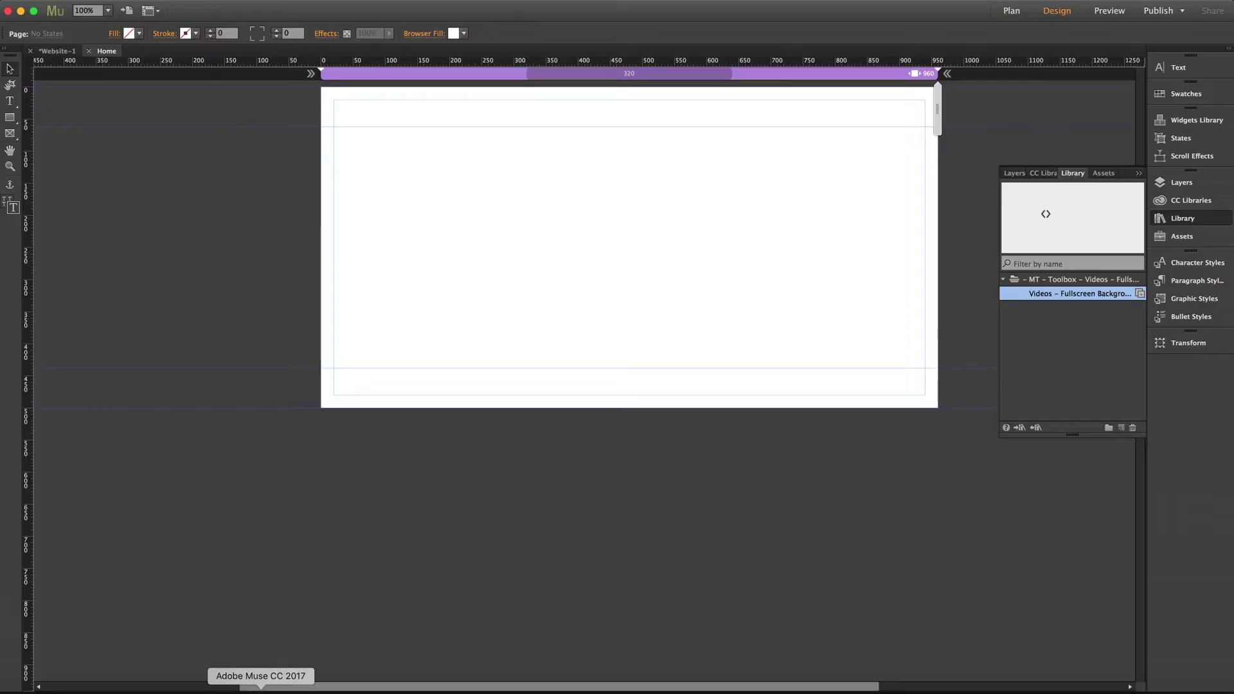
left_click_drag(1069, 295, 527, 201)
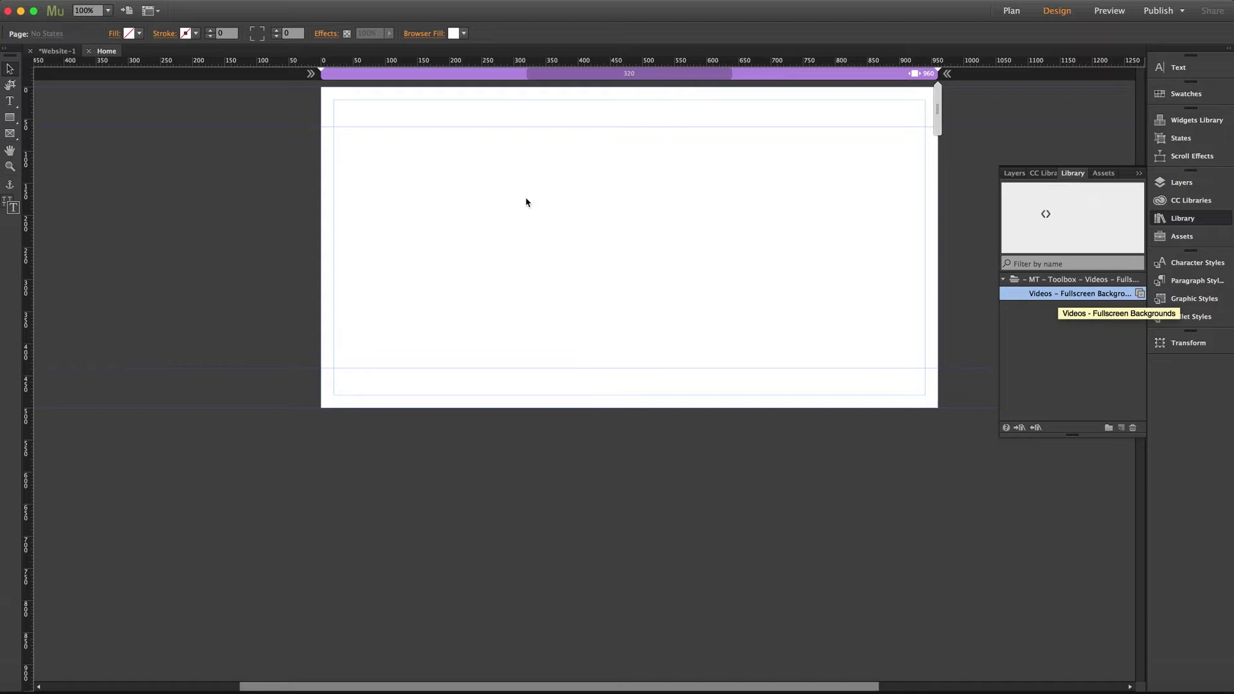
left_click(551, 153)
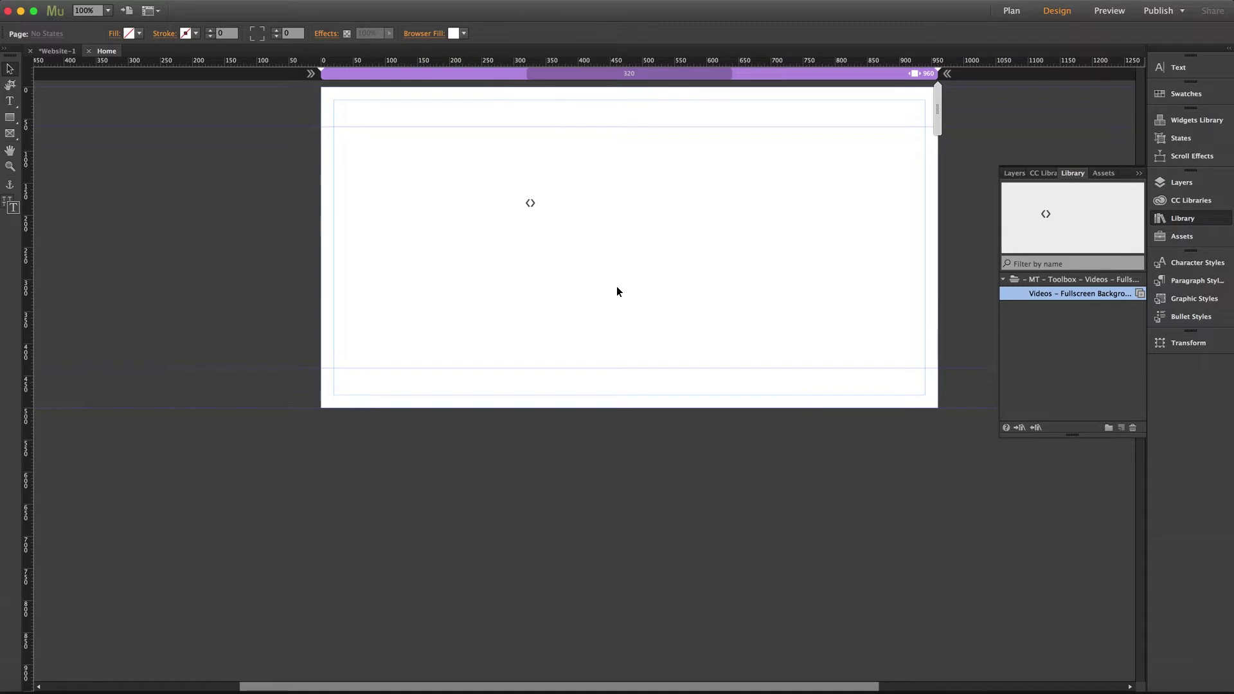
left_click(537, 206)
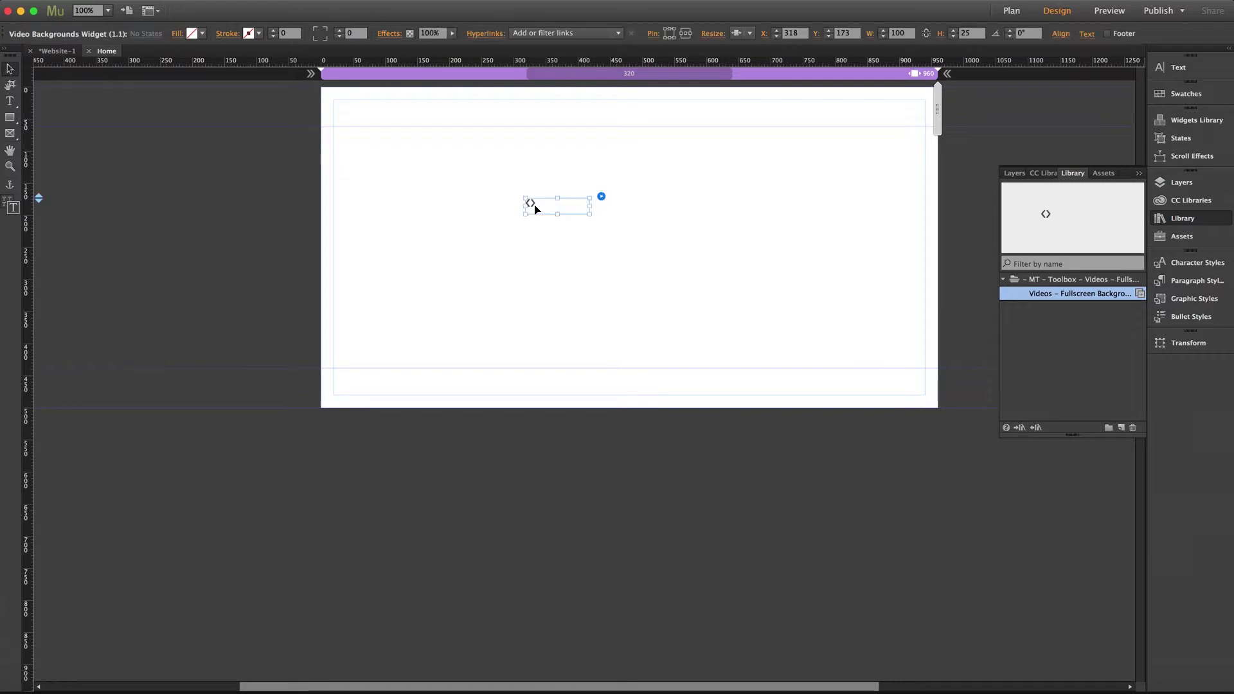
left_click(601, 197)
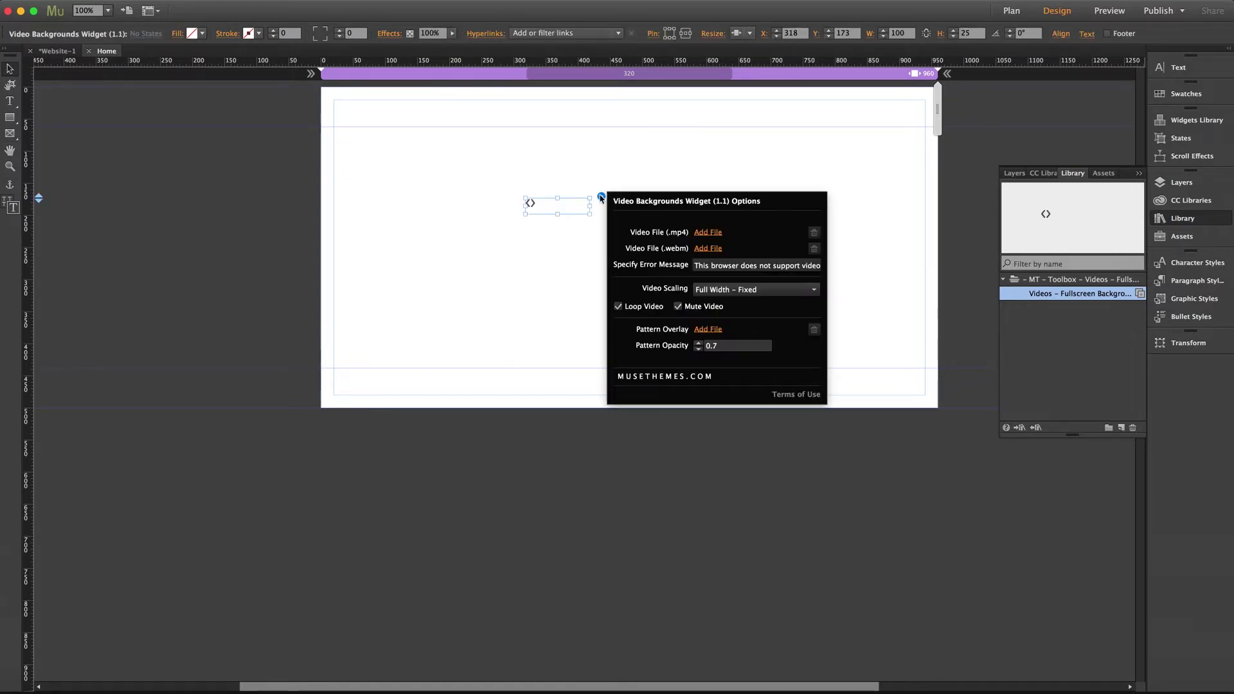
Assign sample1.mp4 as the .mp4 video and sample1.webm as the .webm video, then close the options
left_click(707, 234)
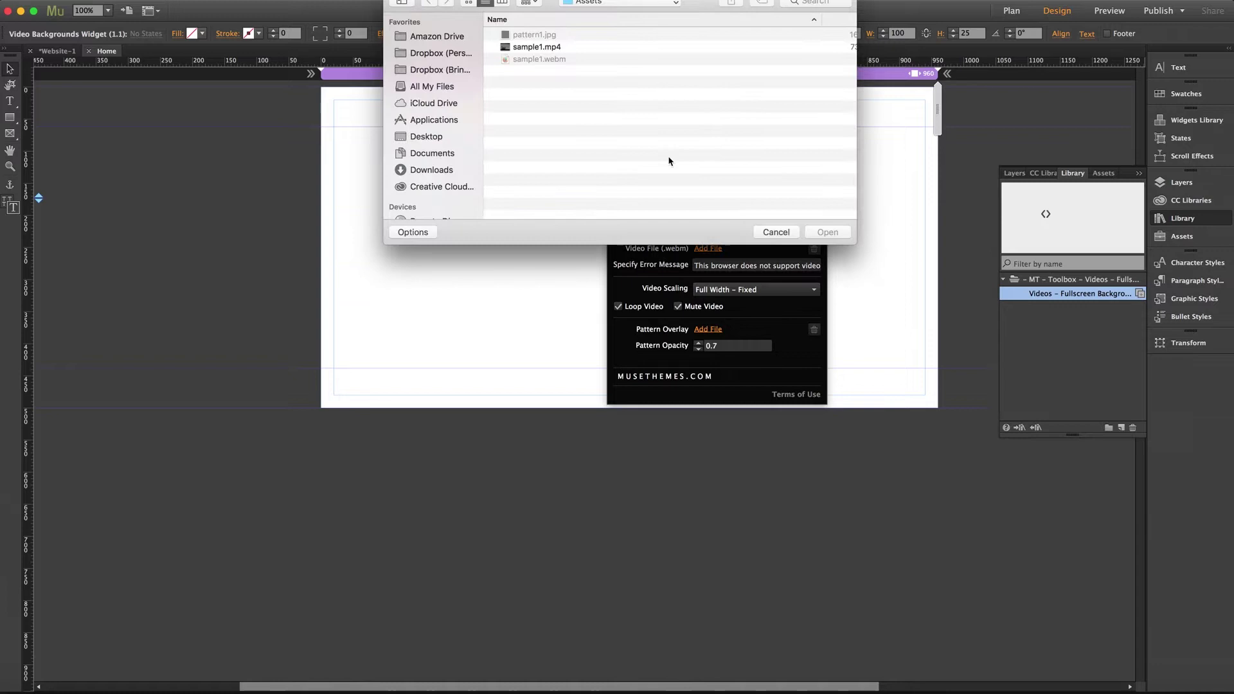
left_click(549, 97)
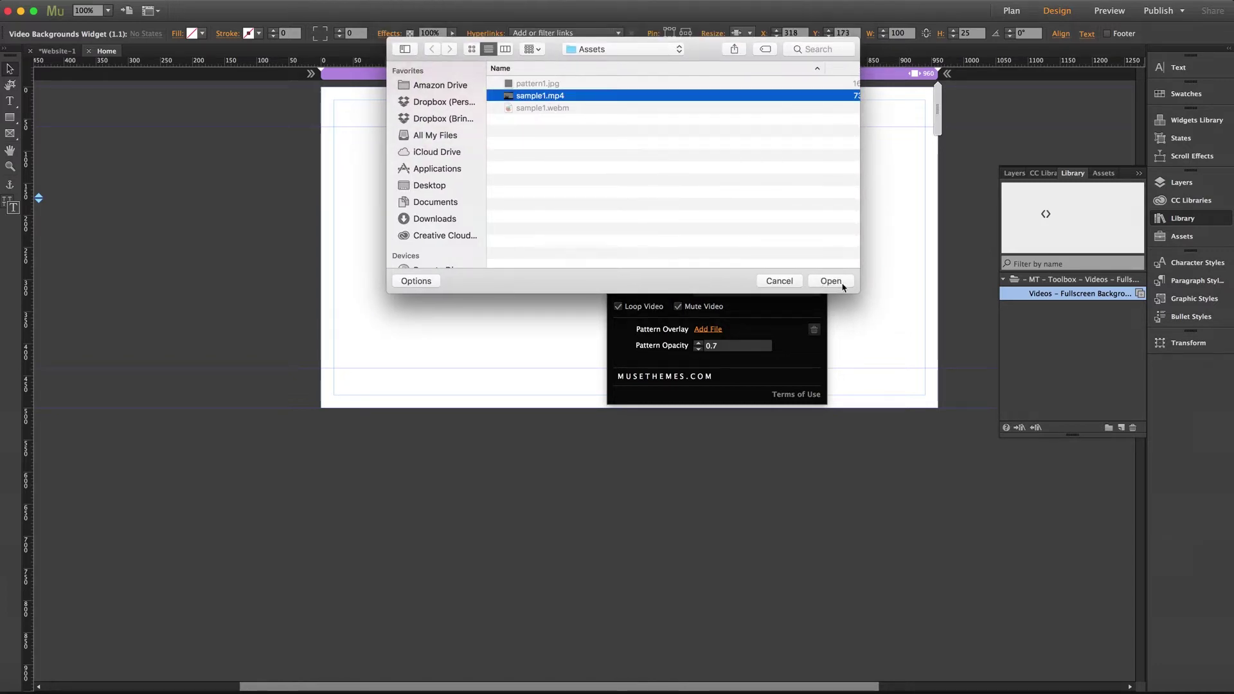
left_click(836, 281)
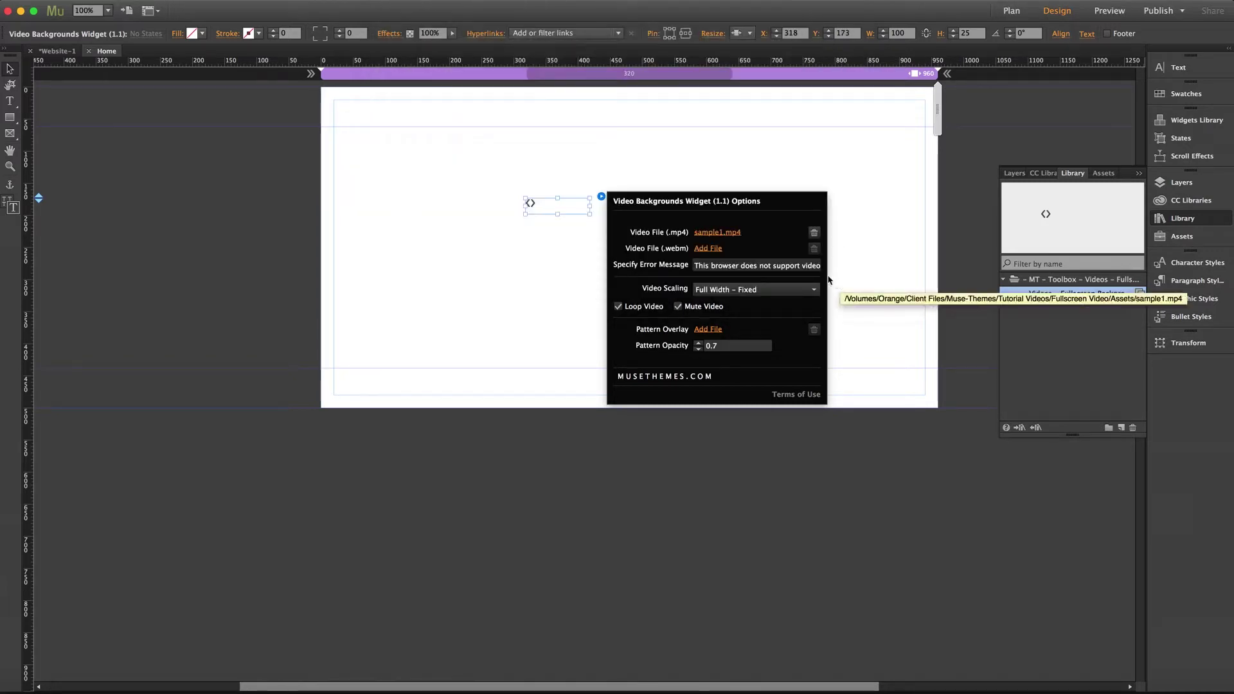
left_click(708, 249)
left_click(541, 60)
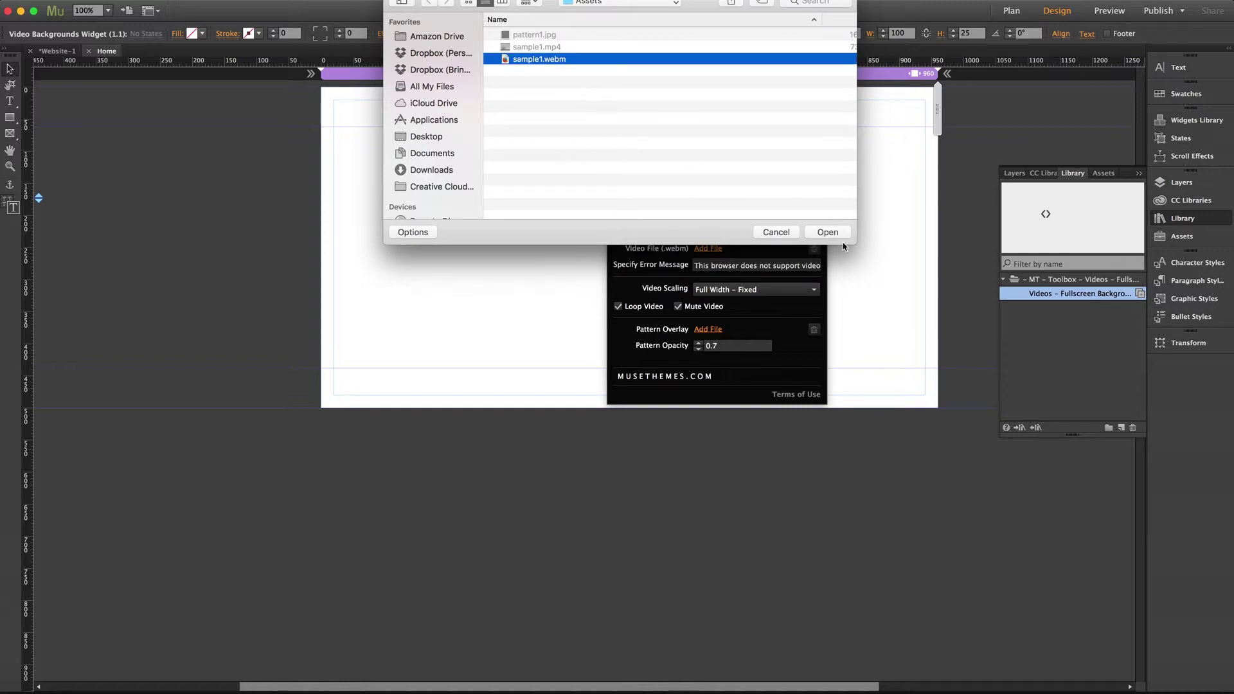
left_click(830, 232)
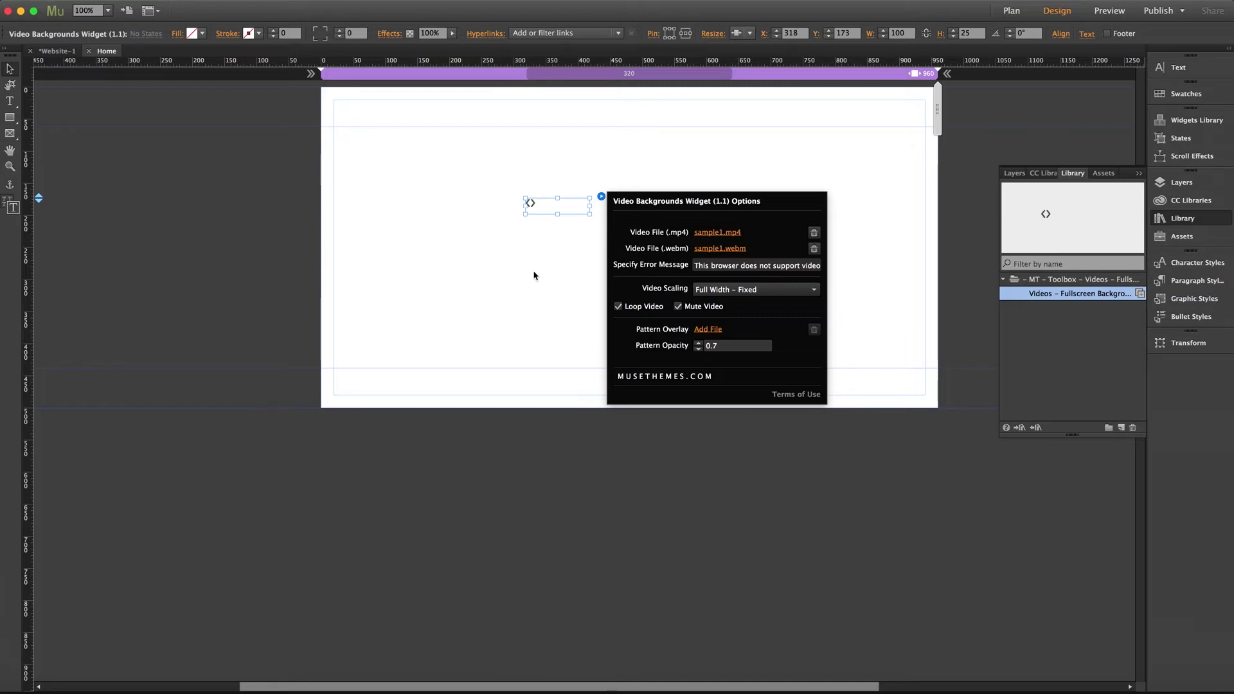
left_click(360, 275)
Preview the Home page in Firefox with Cmd+Shift+E
key("super+shift+e")
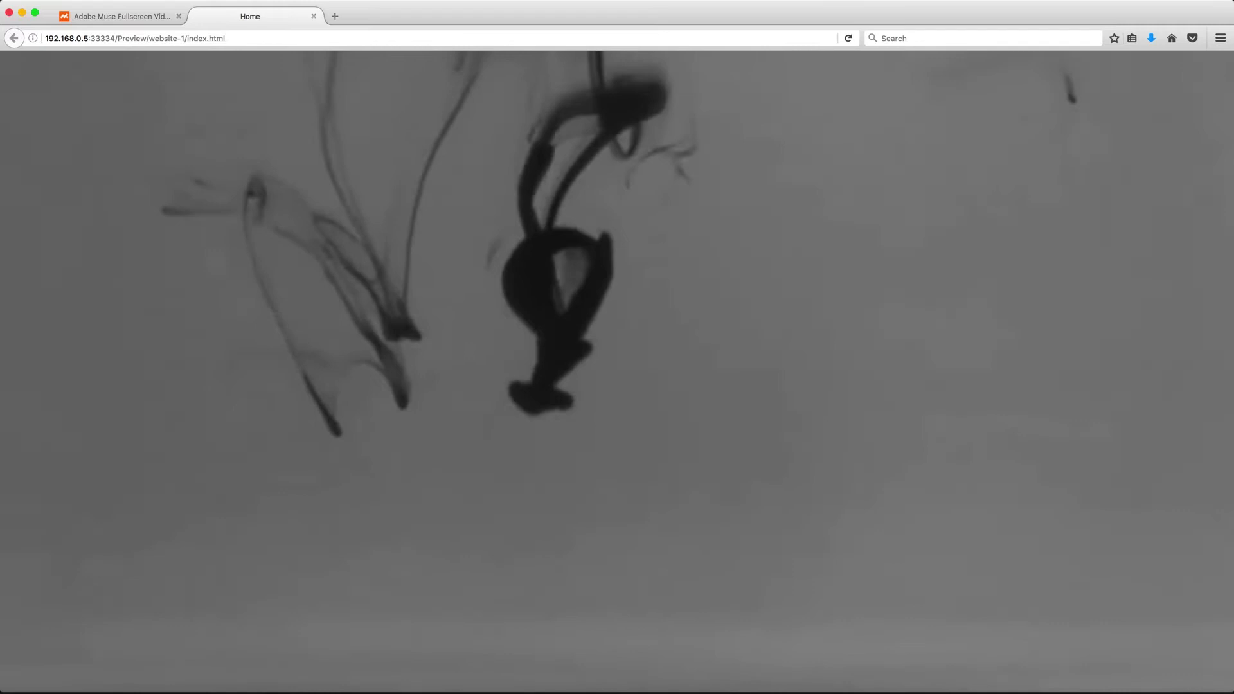
Back in Muse, confirm the widget's Video Scaling stays on Full Width – Fixed
left_click(261, 691)
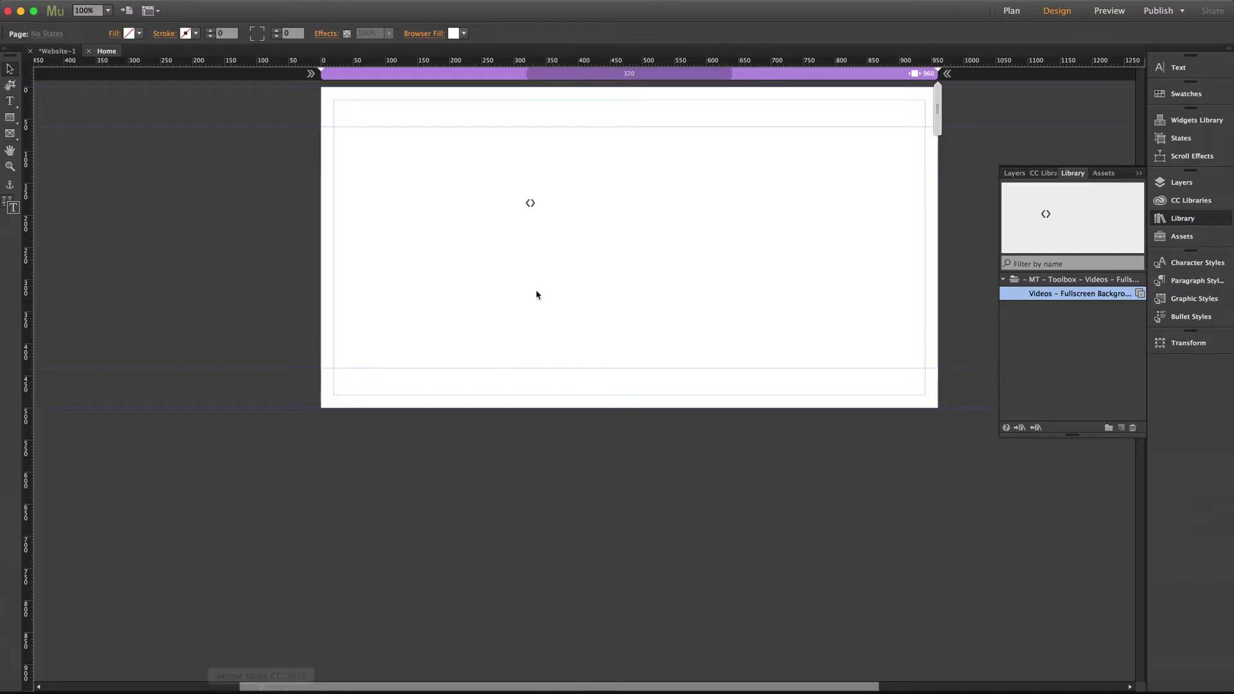
left_click(540, 210)
left_click(601, 197)
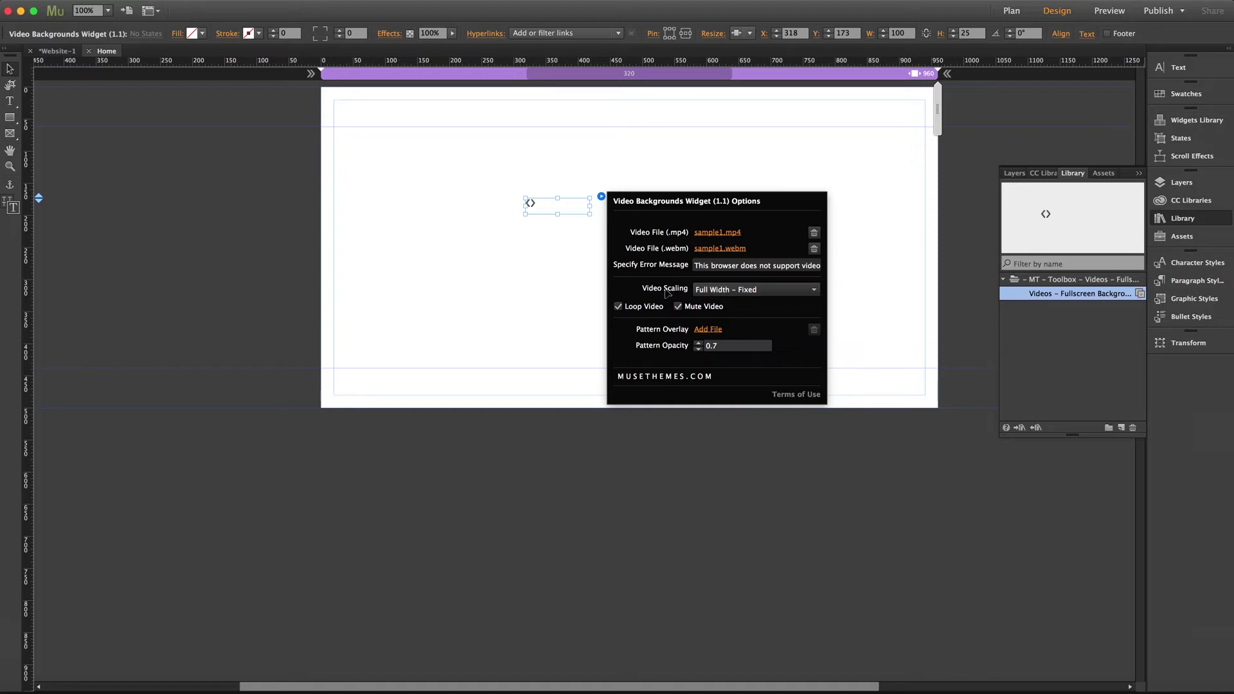
left_click(740, 290)
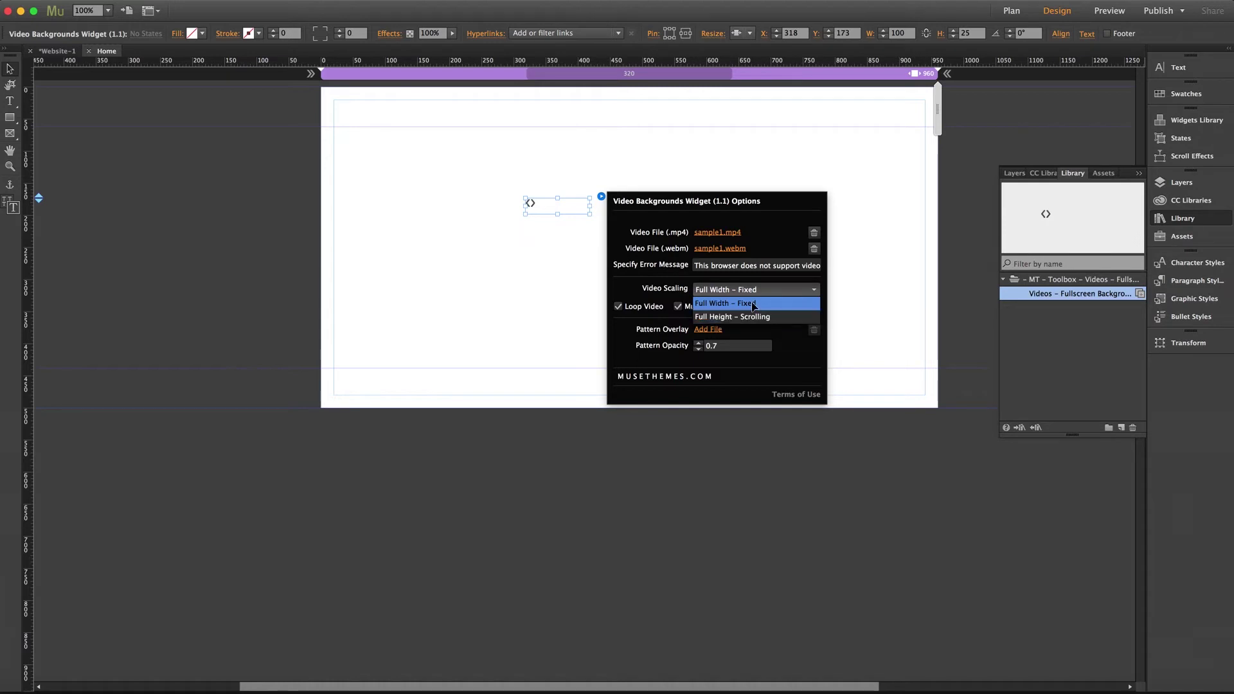
left_click(680, 284)
left_click(37, 124)
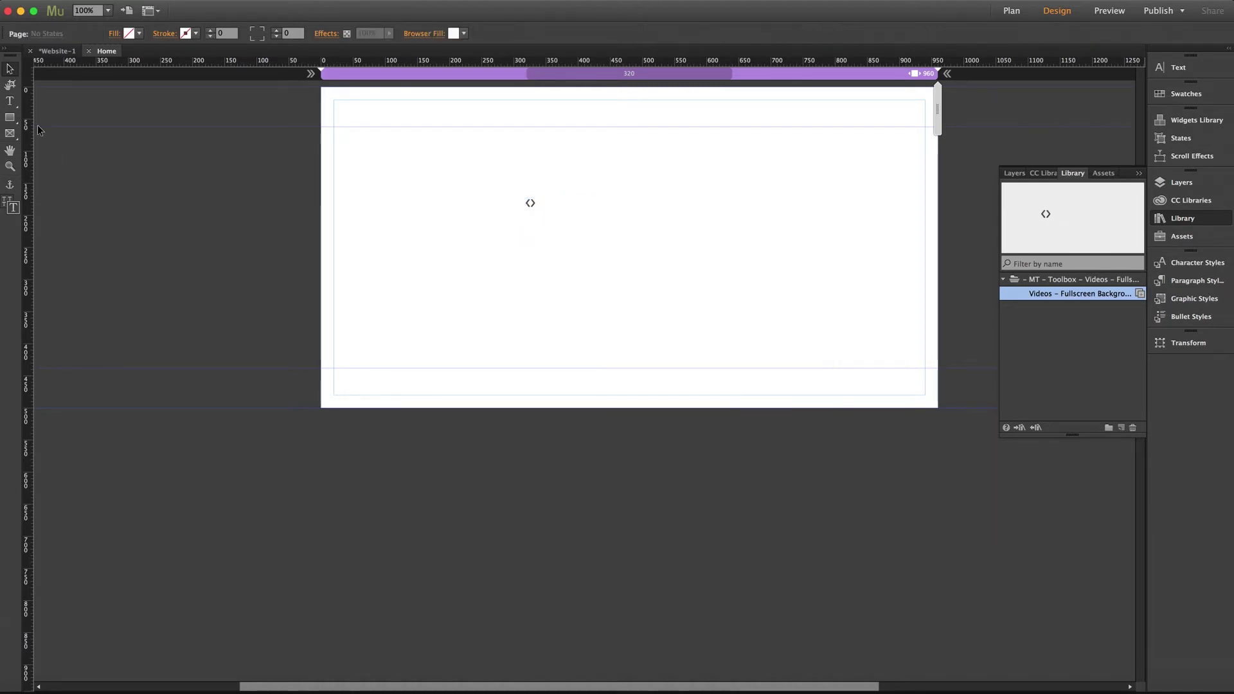
Draw a rectangle, move it further down the page, and fill it blue
left_click(9, 117)
mouse_move(417, 276)
left_mouse_down()
mouse_move(443, 290)
mouse_move(565, 463)
mouse_move(609, 501)
mouse_move(663, 470)
left_mouse_up()
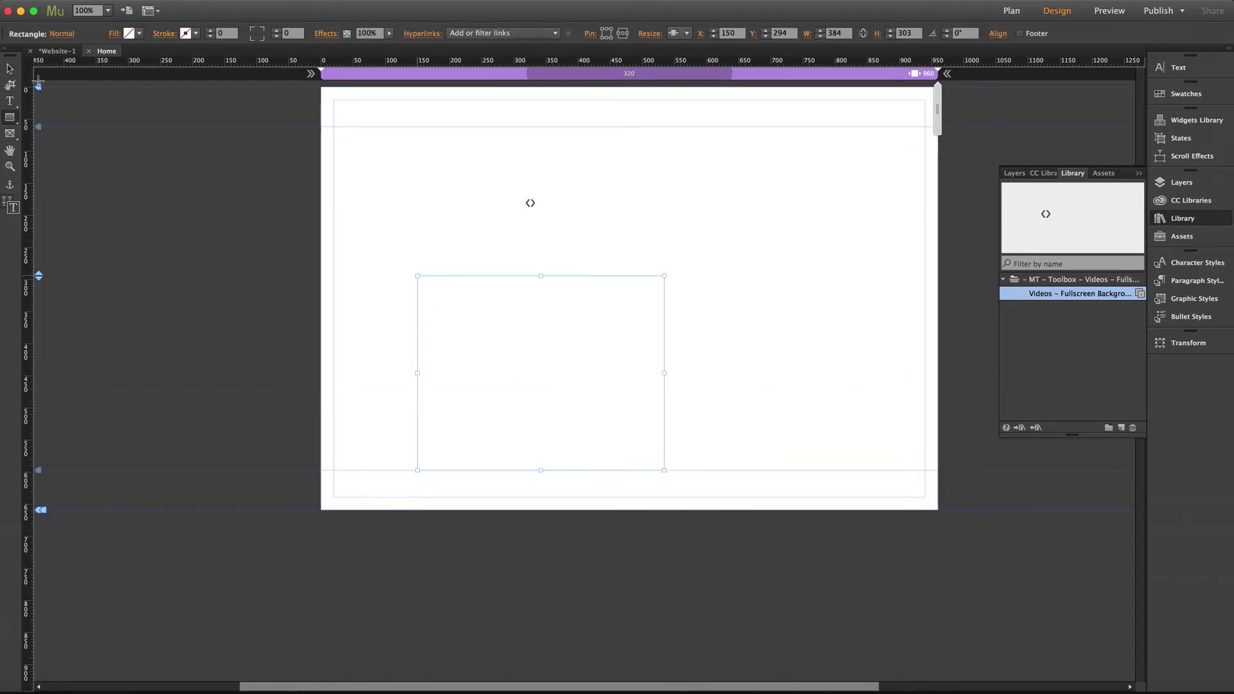
left_click(9, 68)
left_click_drag(474, 284, 535, 656)
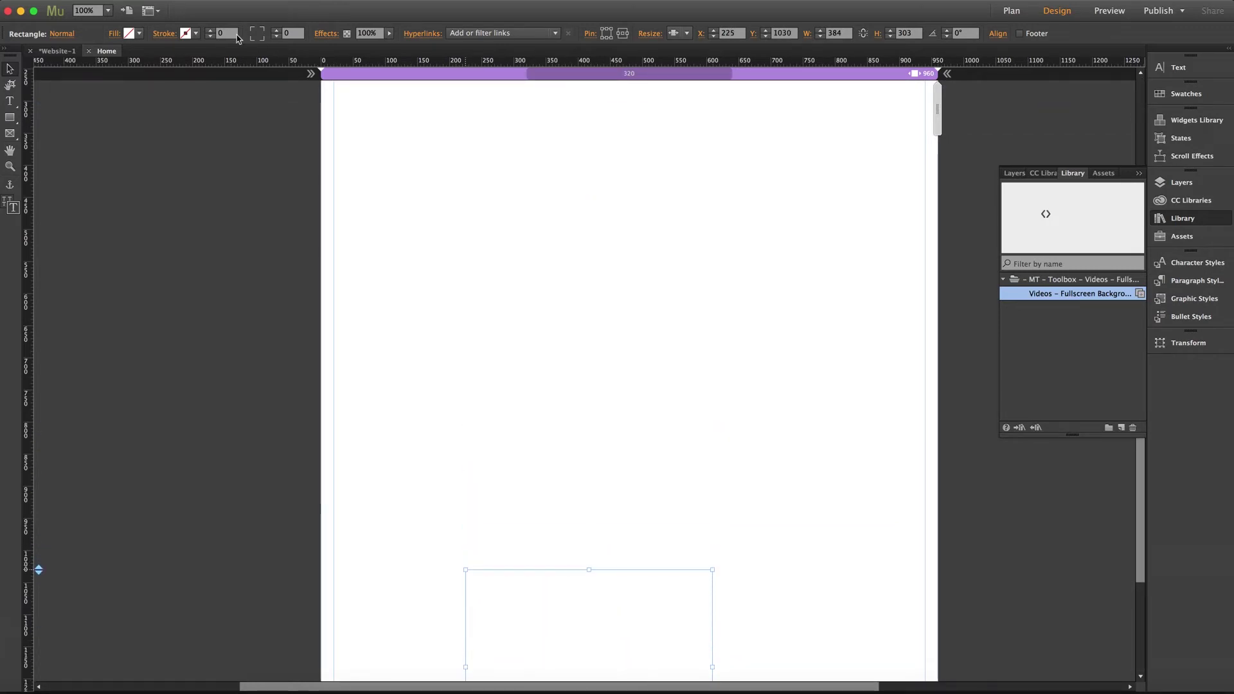
left_click(140, 33)
left_click(362, 51)
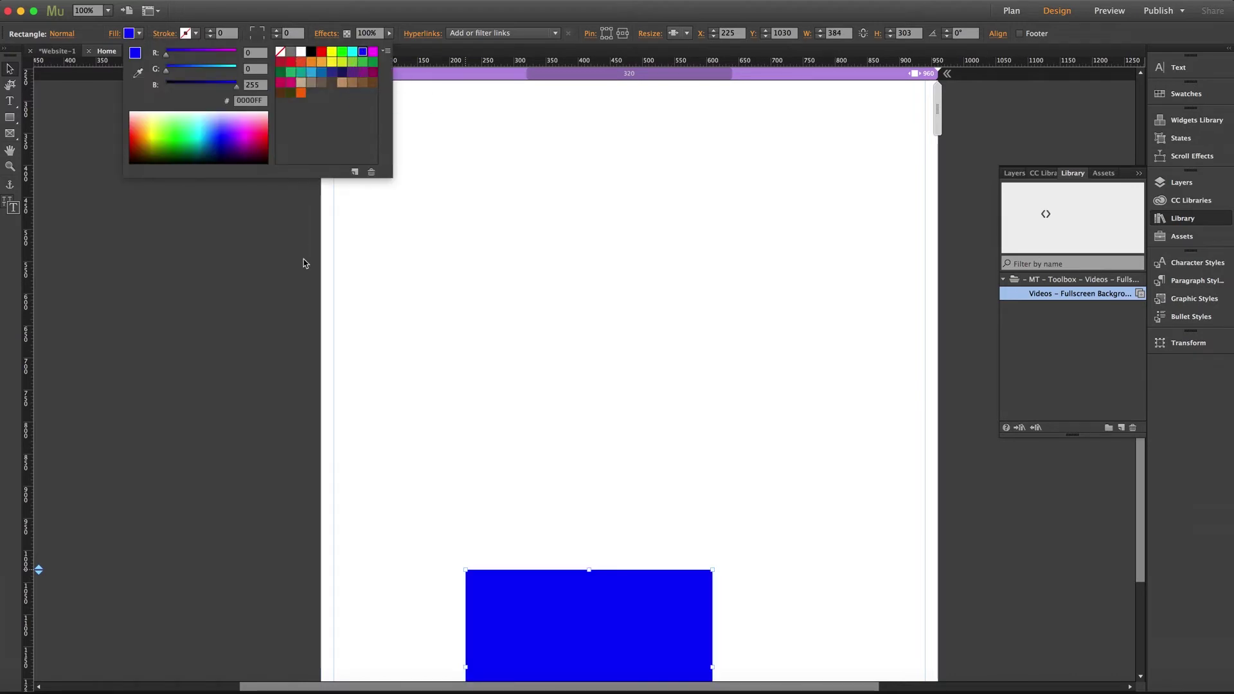
left_click(303, 260)
left_click(305, 255)
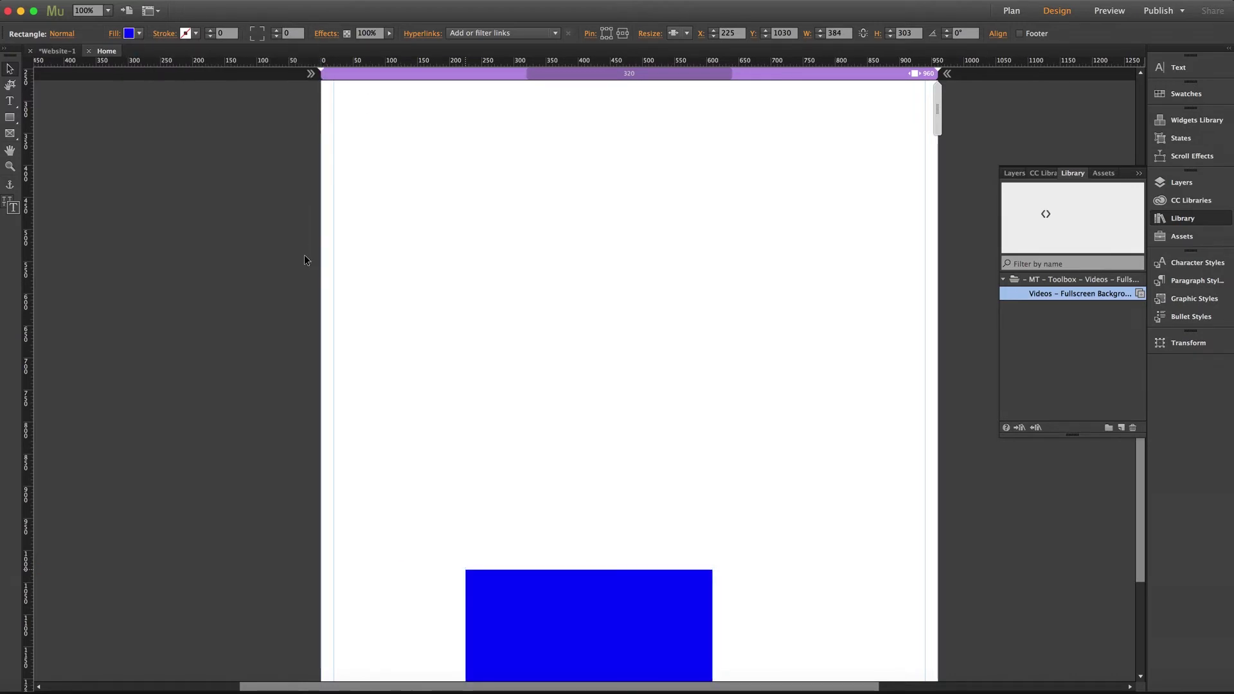
Recheck the video widget's scaling, leaving it on Full Width – Fixed
scroll(304, 254, "up", 5)
left_click(527, 204)
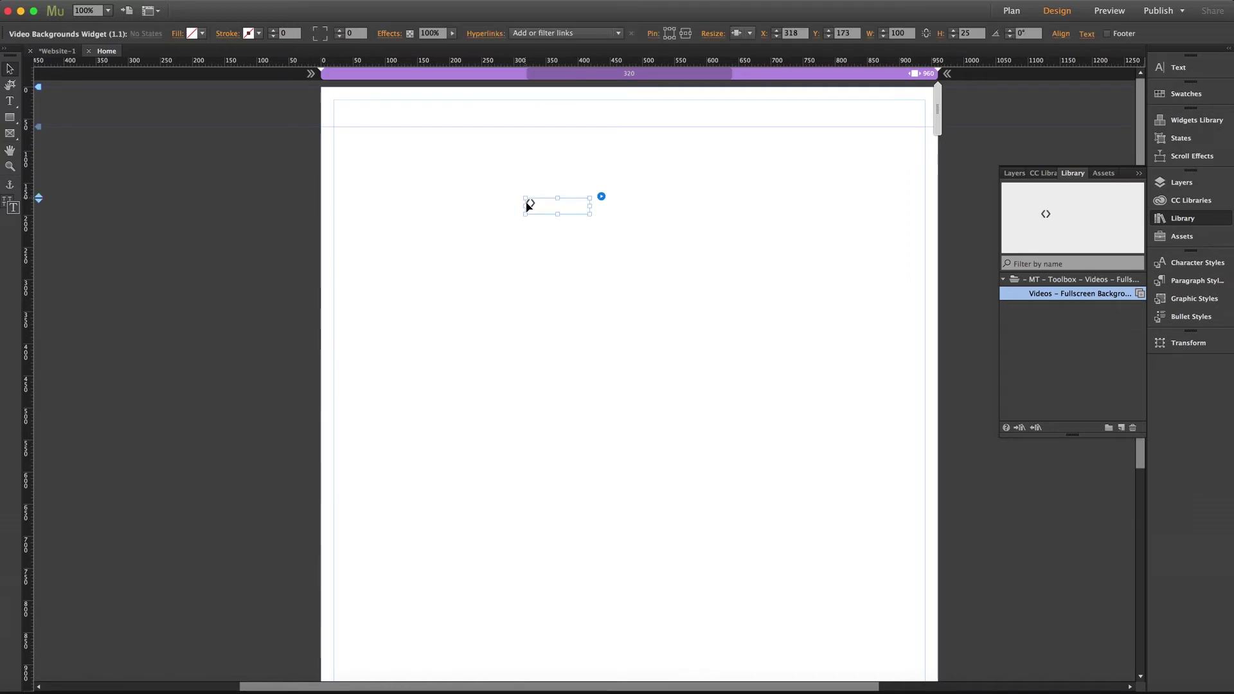
left_click(600, 196)
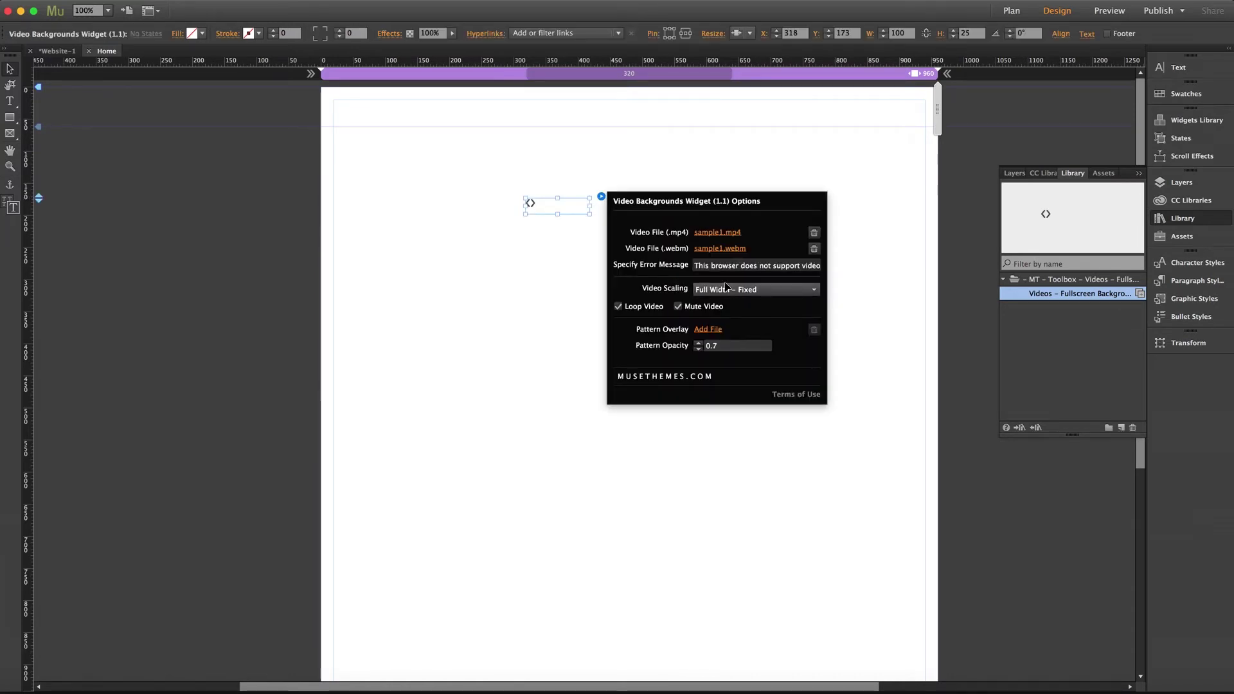
left_click(762, 292)
left_click(745, 304)
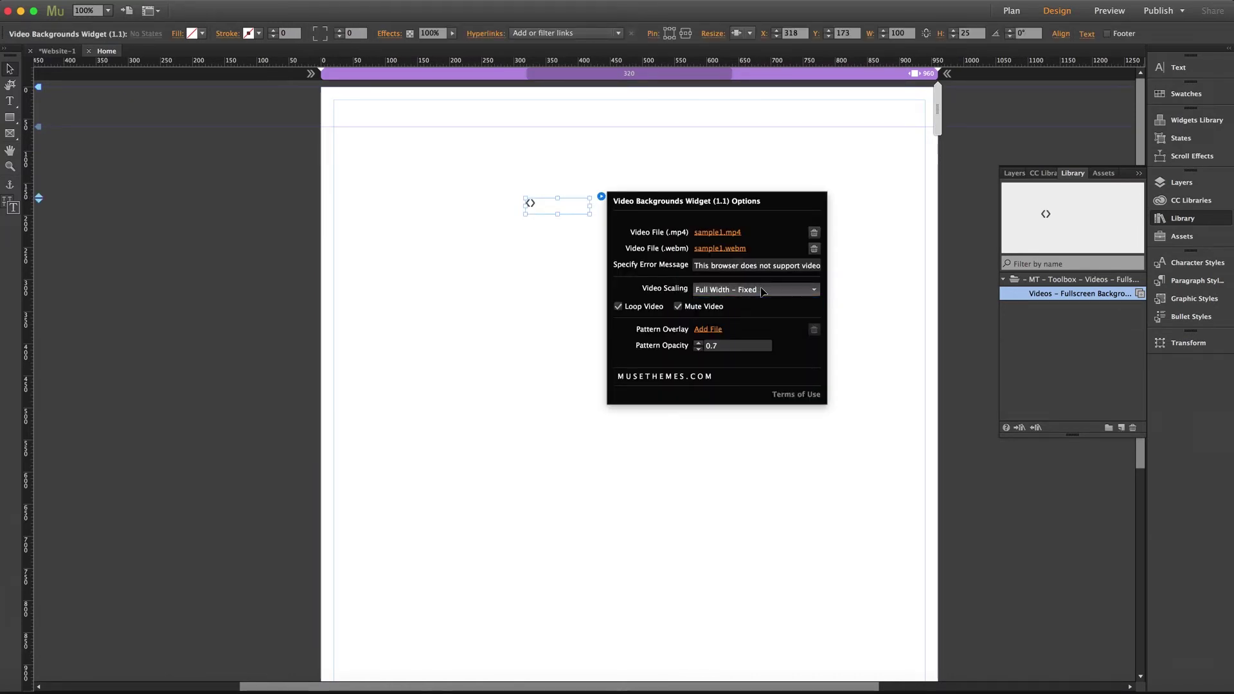
left_click(286, 263)
Preview the page in Firefox to see the fixed full-screen ink video
key("super+shift+e")
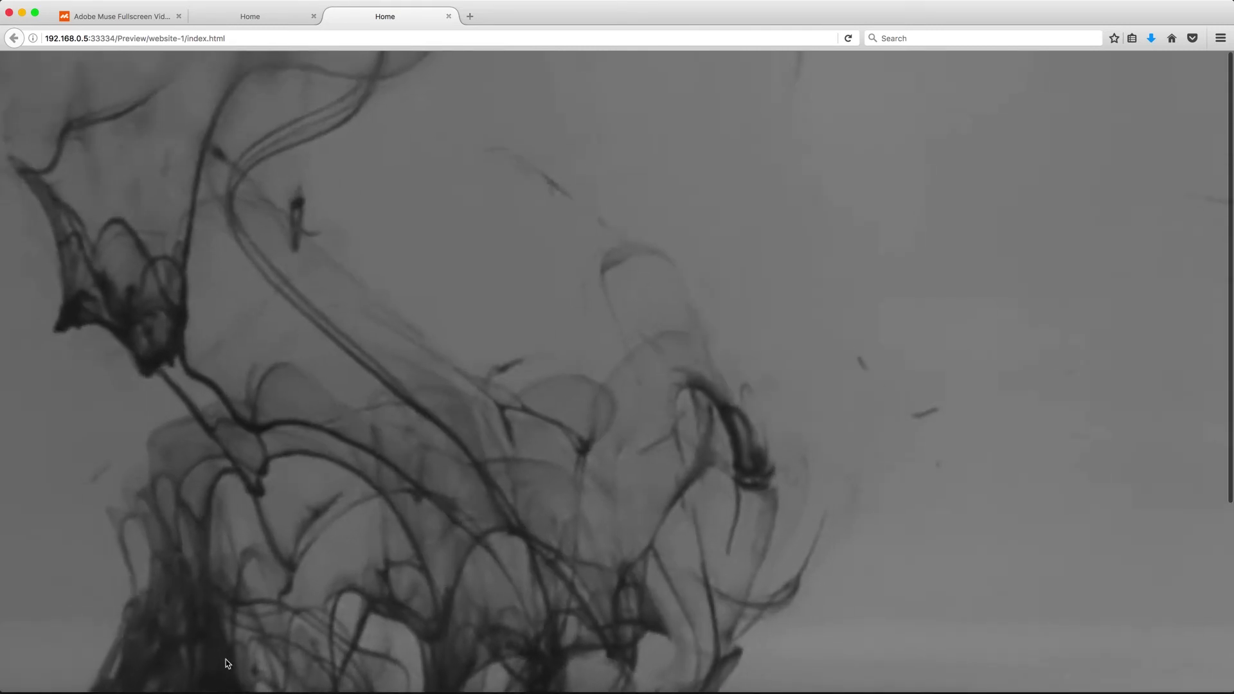
In Muse, switch the video background's Video Scaling option to Full Height – Scrolling
left_click(260, 683)
left_click(531, 211)
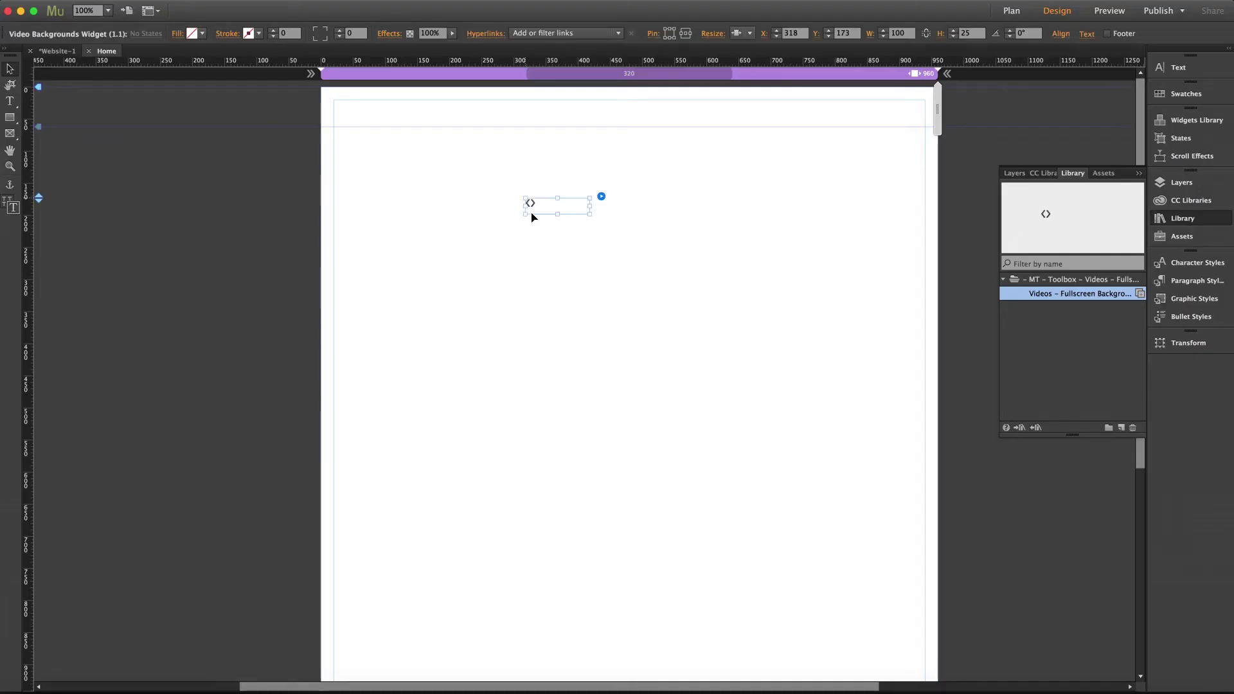
left_click(601, 197)
left_click(742, 290)
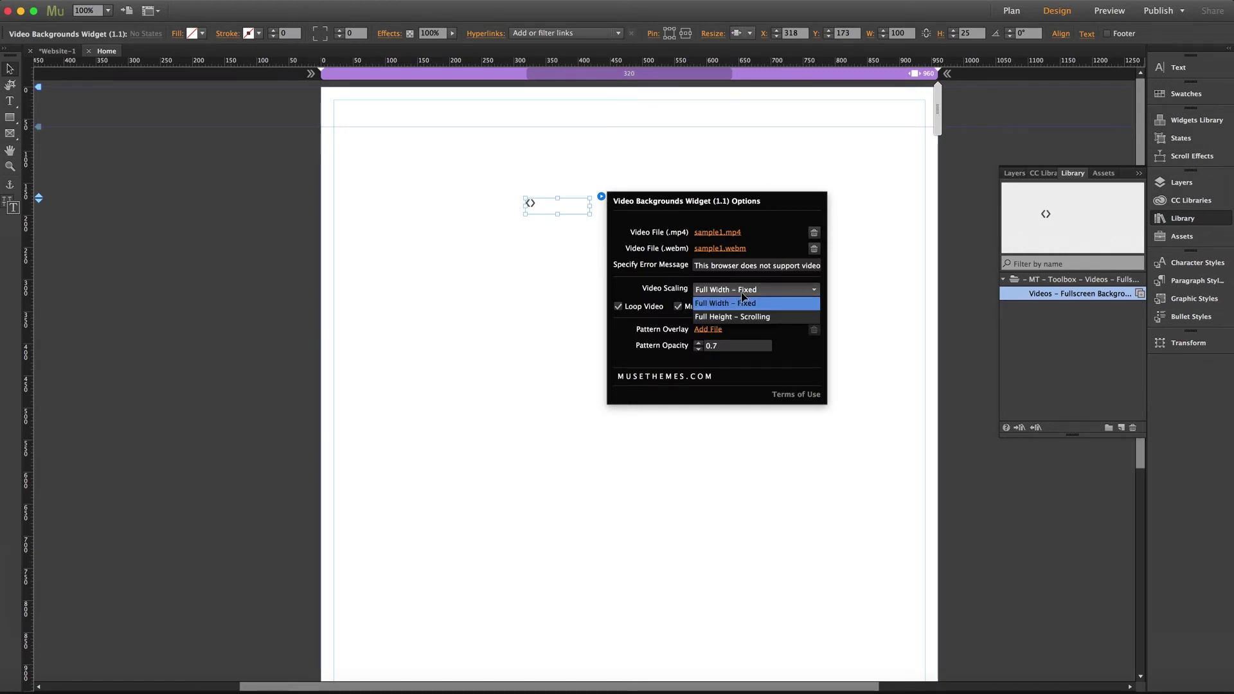
left_click(739, 318)
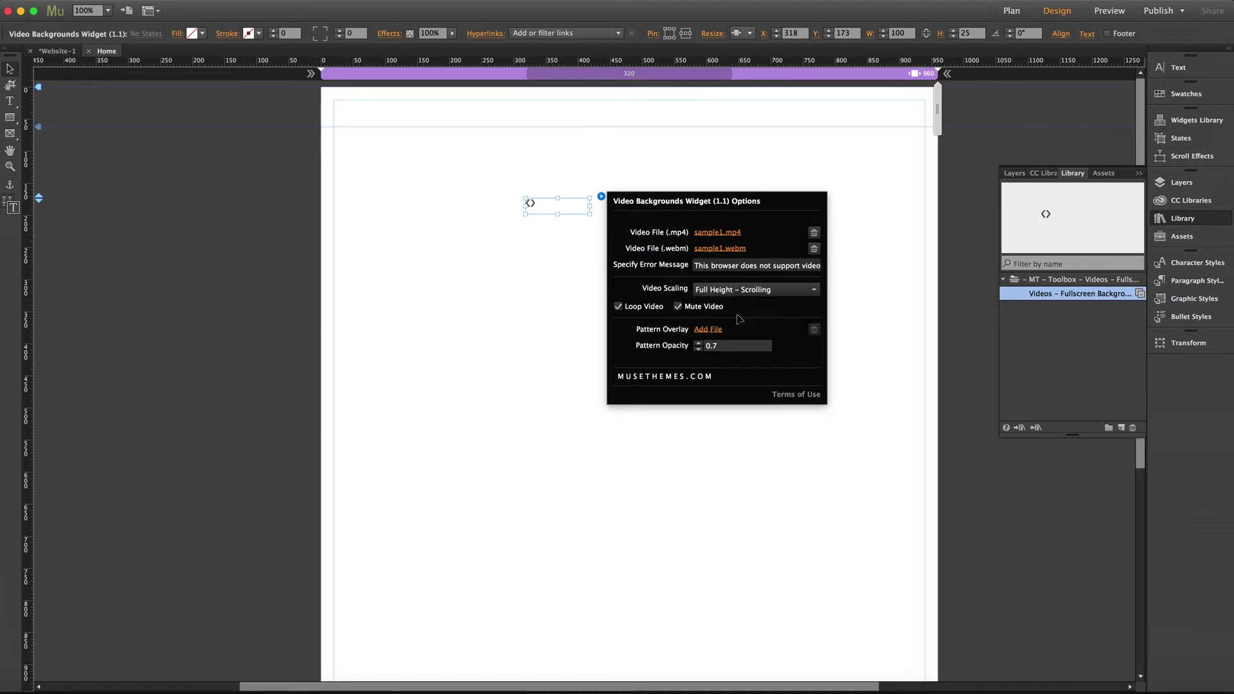
left_click(464, 241)
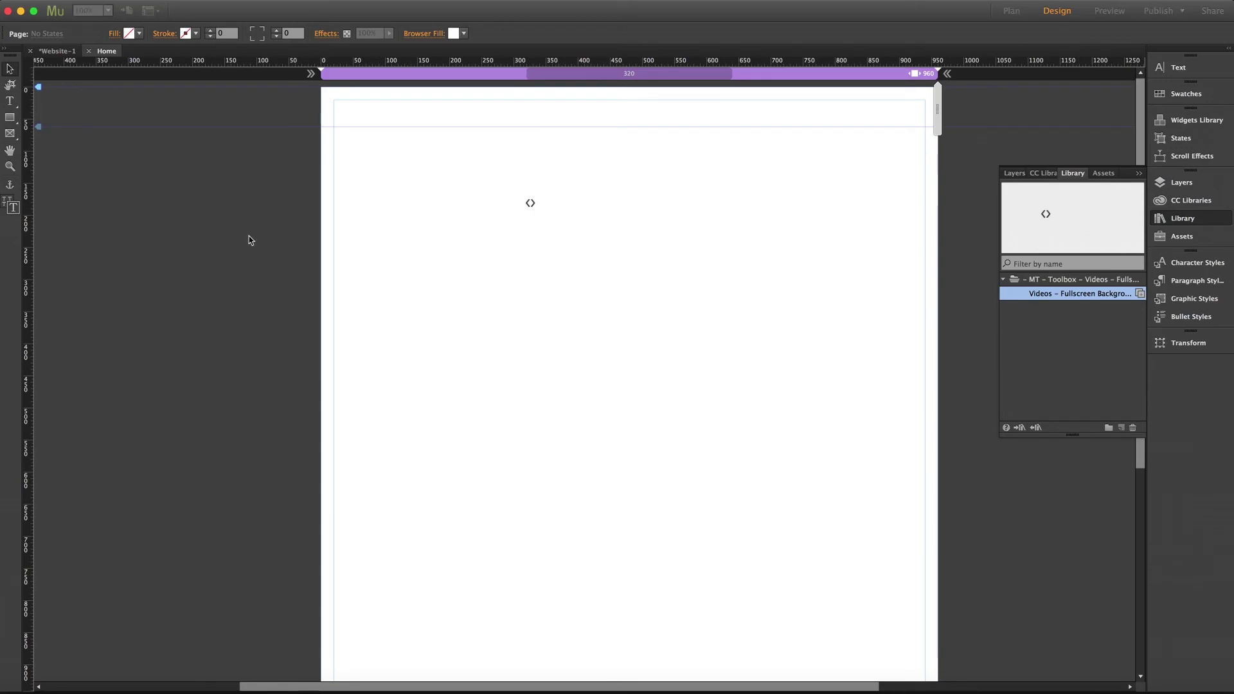
Preview in Firefox, scrolling down to the blue rectangle and back up
key("super+shift+e")
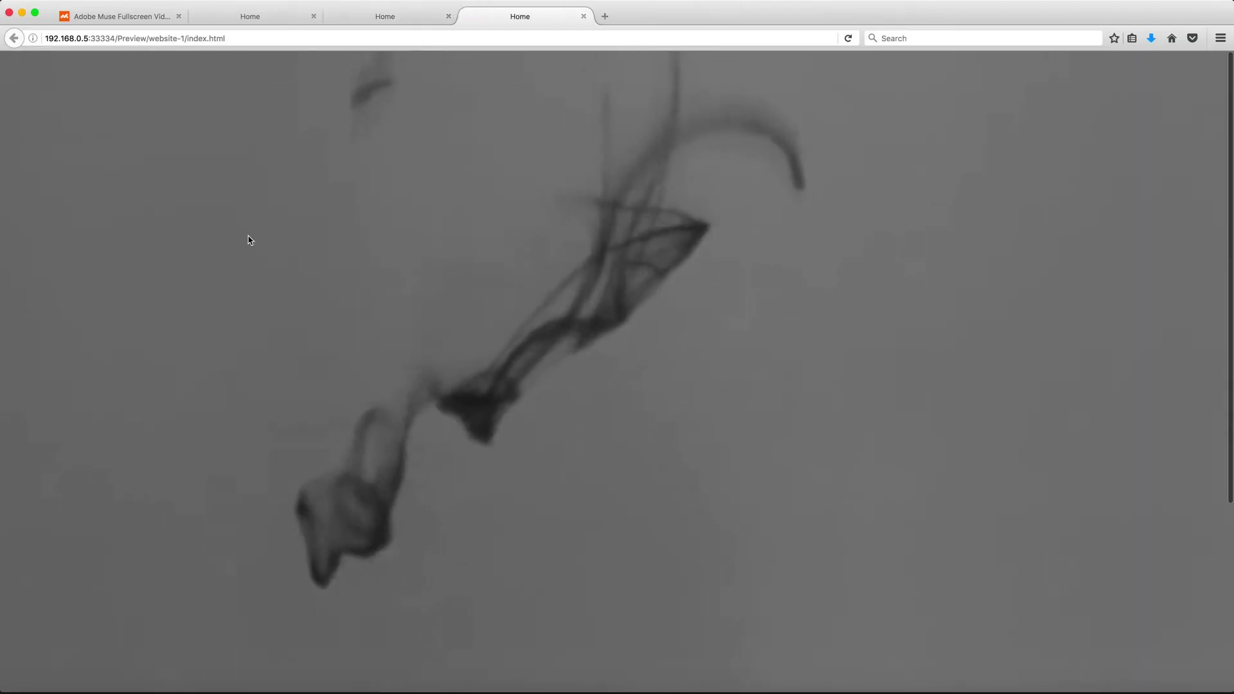
scroll(285, 256, "down", 5)
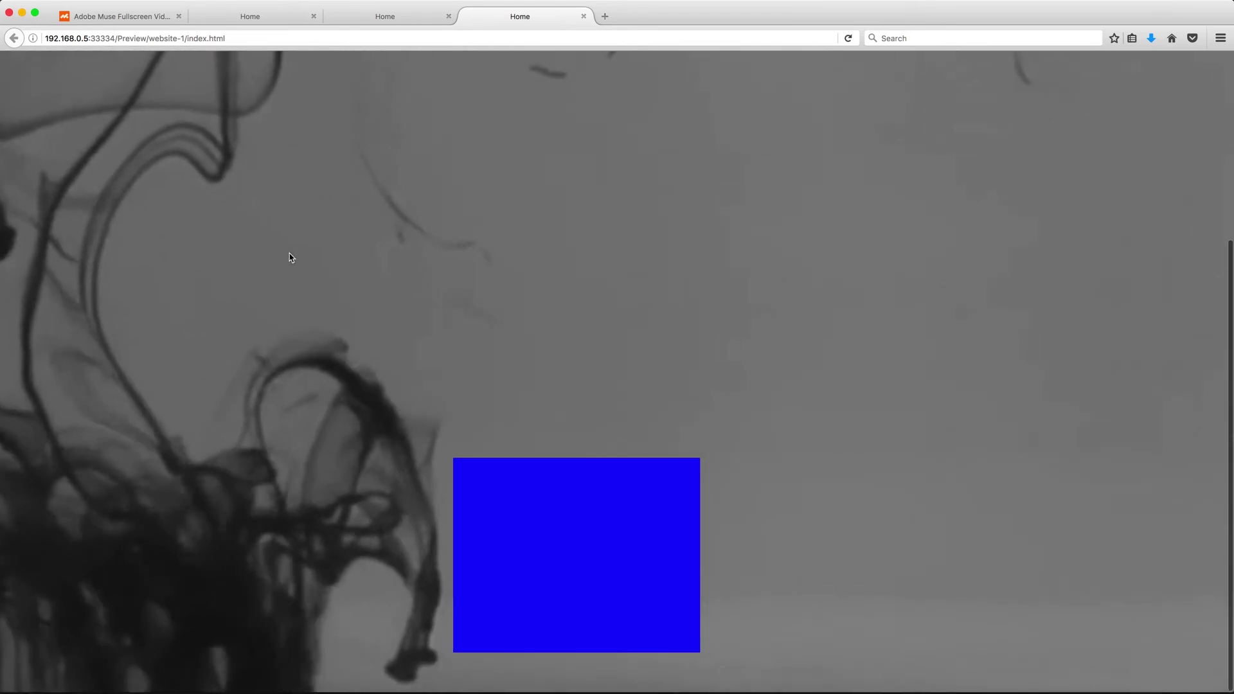
scroll(289, 256, "up", 5)
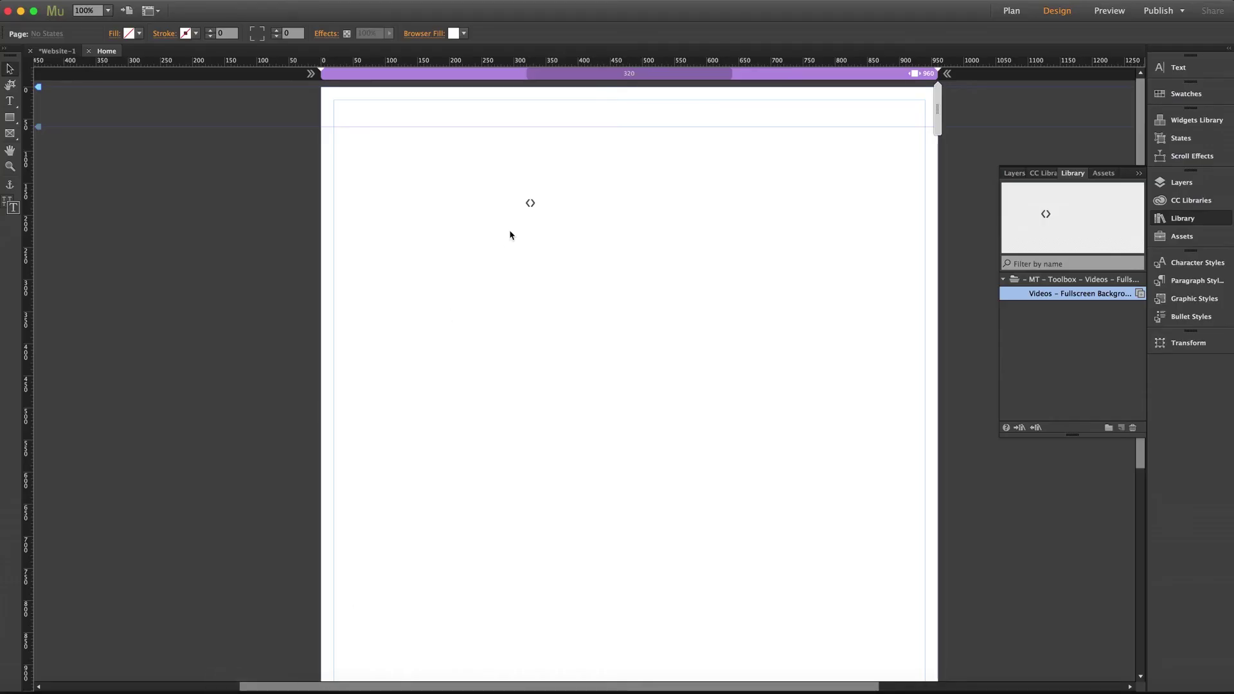
Delete the blue rectangle near the bottom of the page
scroll(400, 381, "down", 10)
left_click(578, 443)
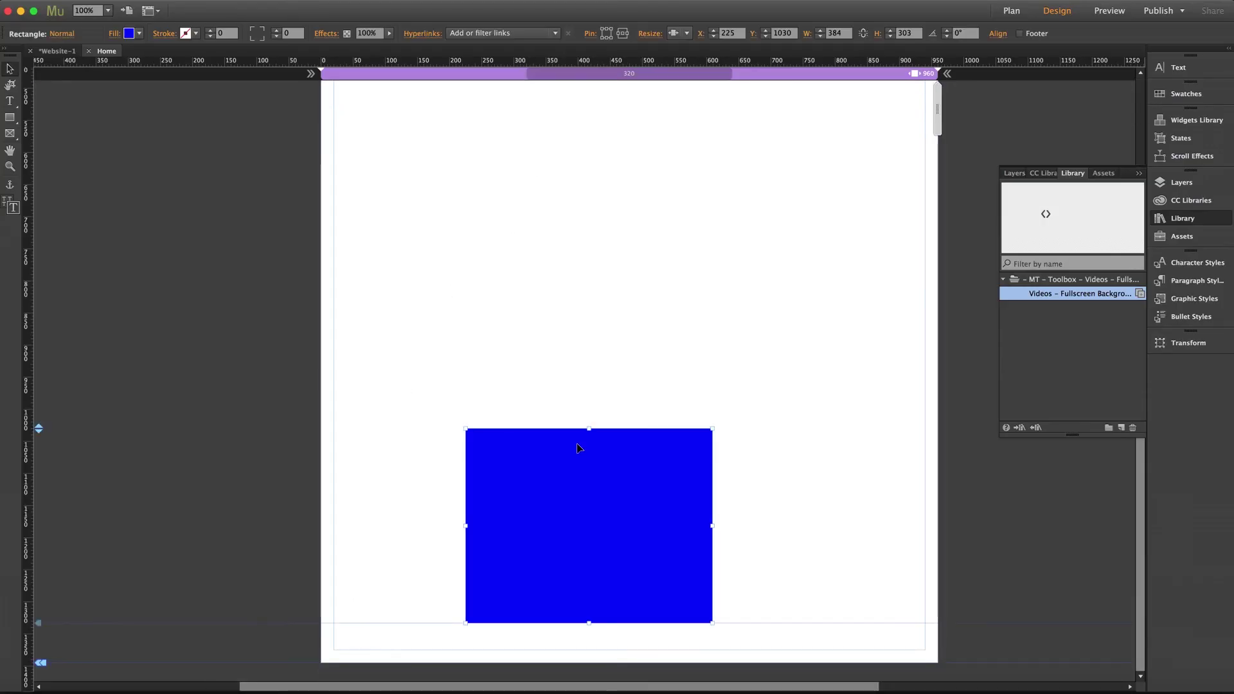
key("Delete")
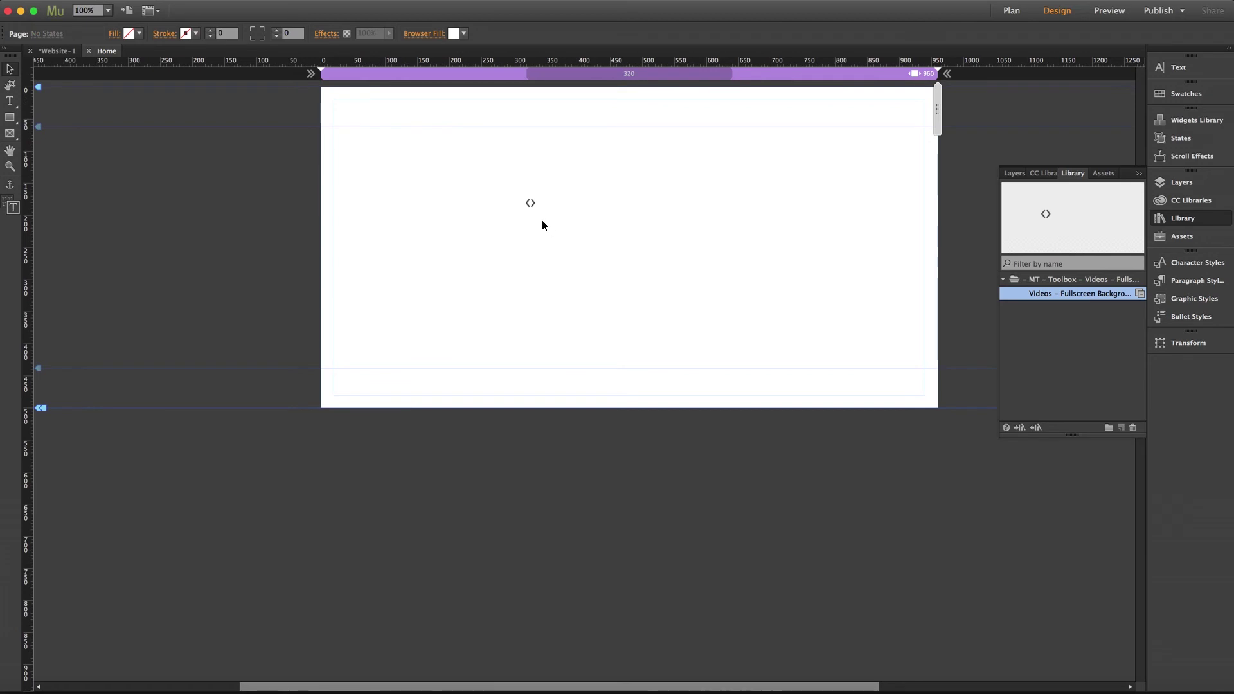
Add pattern1.jpg from the Assets folder as the widget's Pattern Overlay
left_click(580, 205)
left_click(602, 197)
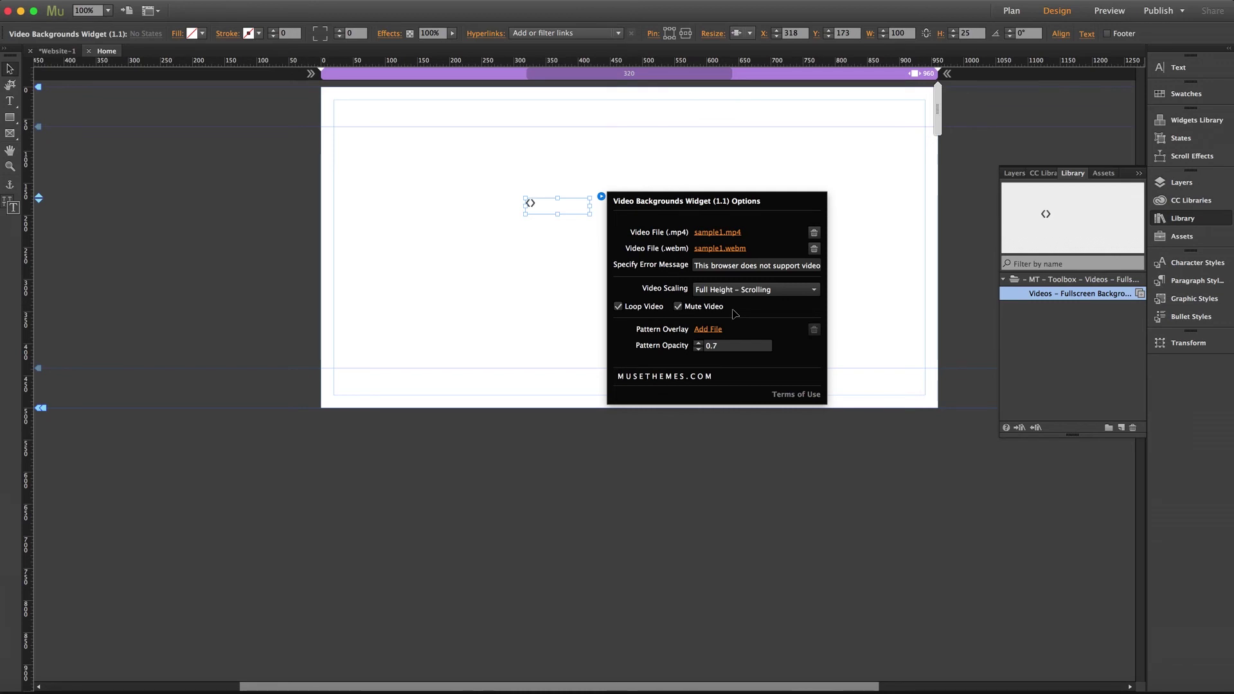
left_click(706, 330)
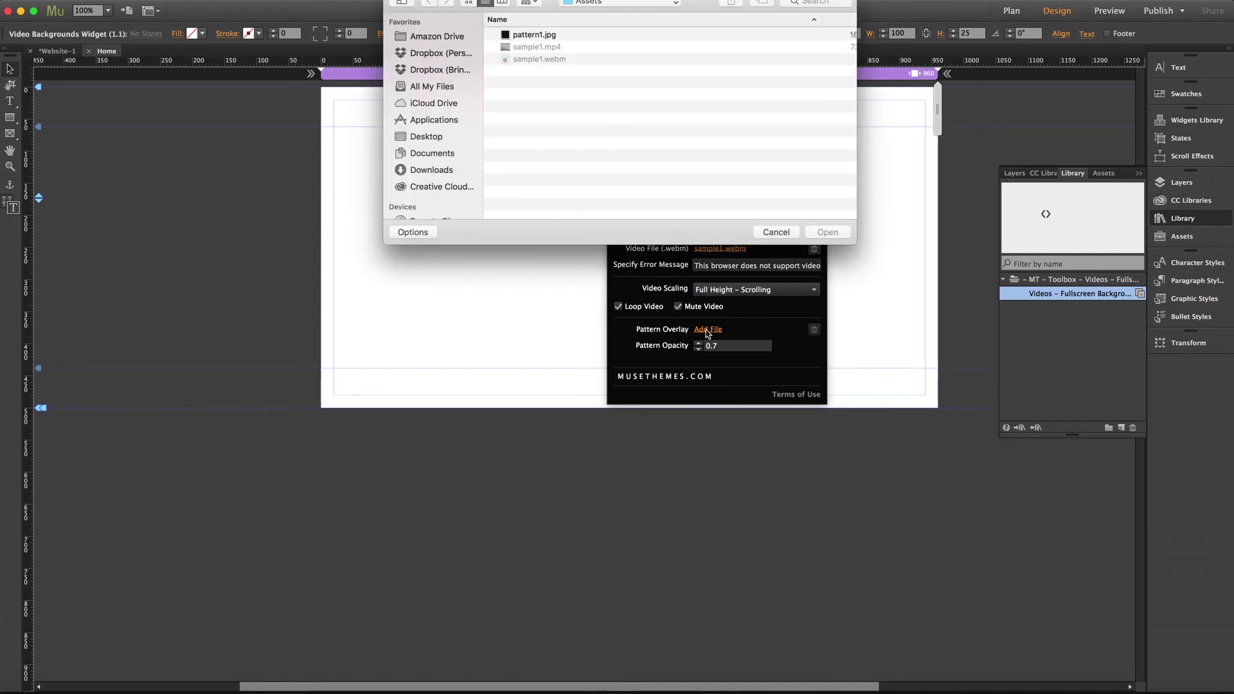
left_click(539, 36)
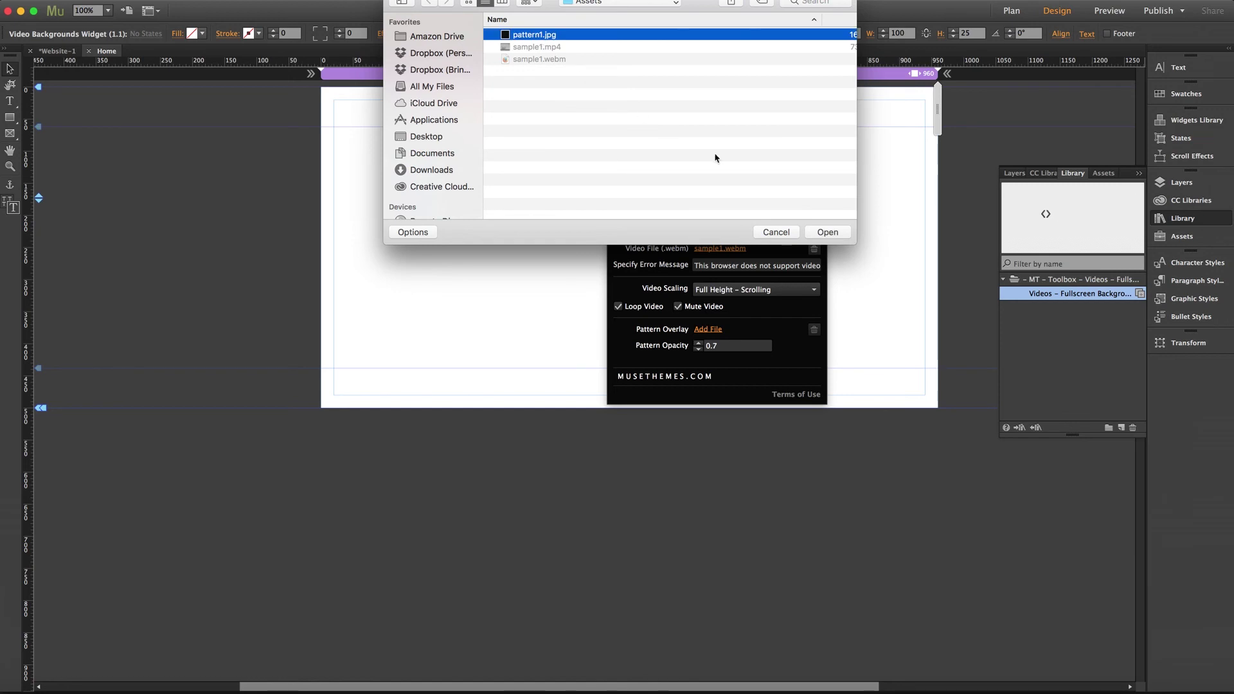
left_click(827, 232)
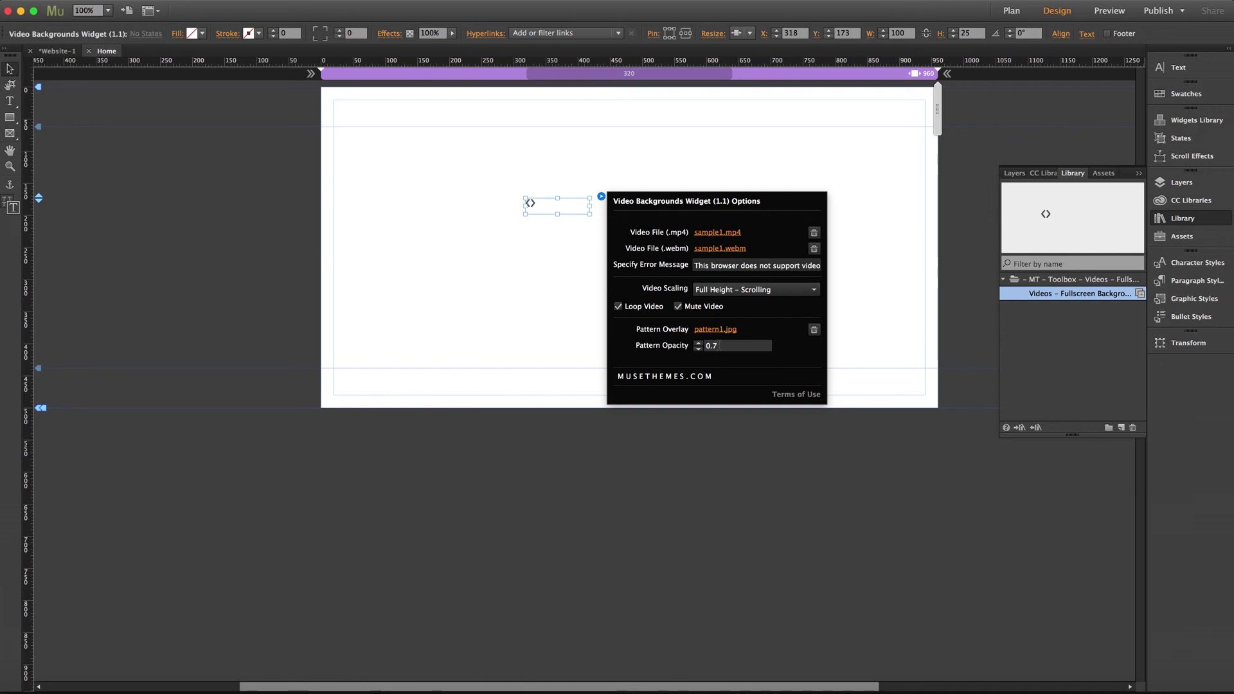
left_click(561, 330)
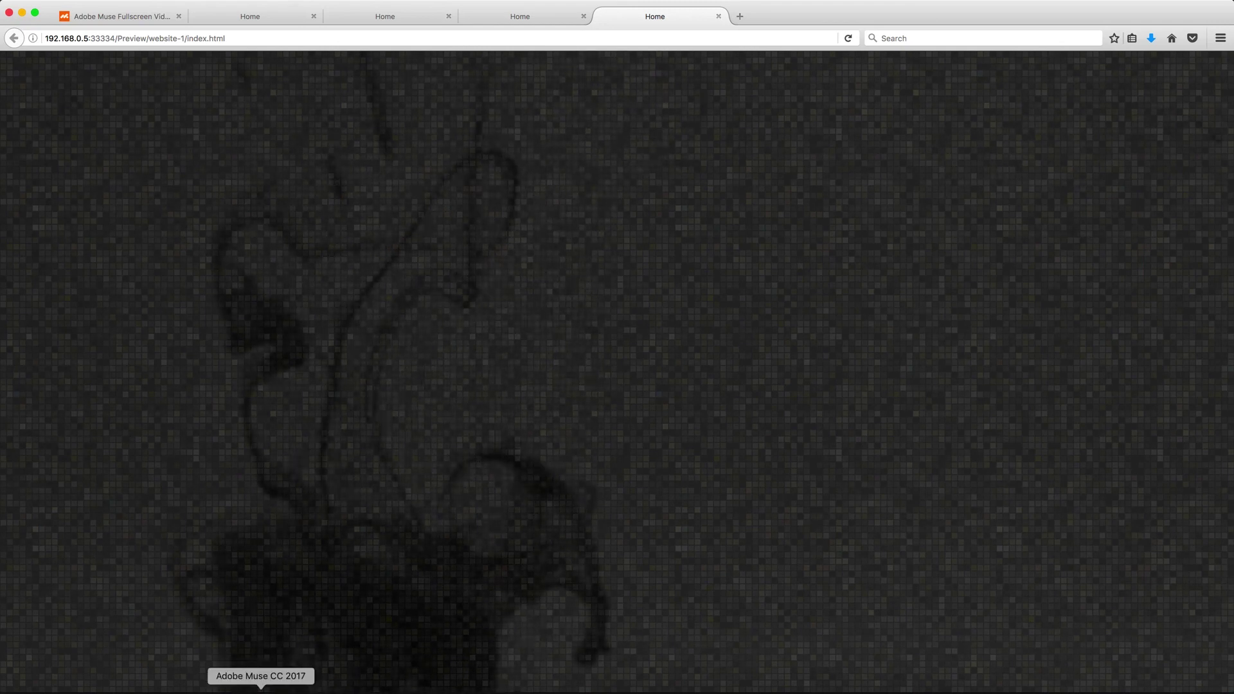
Return to Muse from the Firefox pattern-overlay preview
left_click(261, 692)
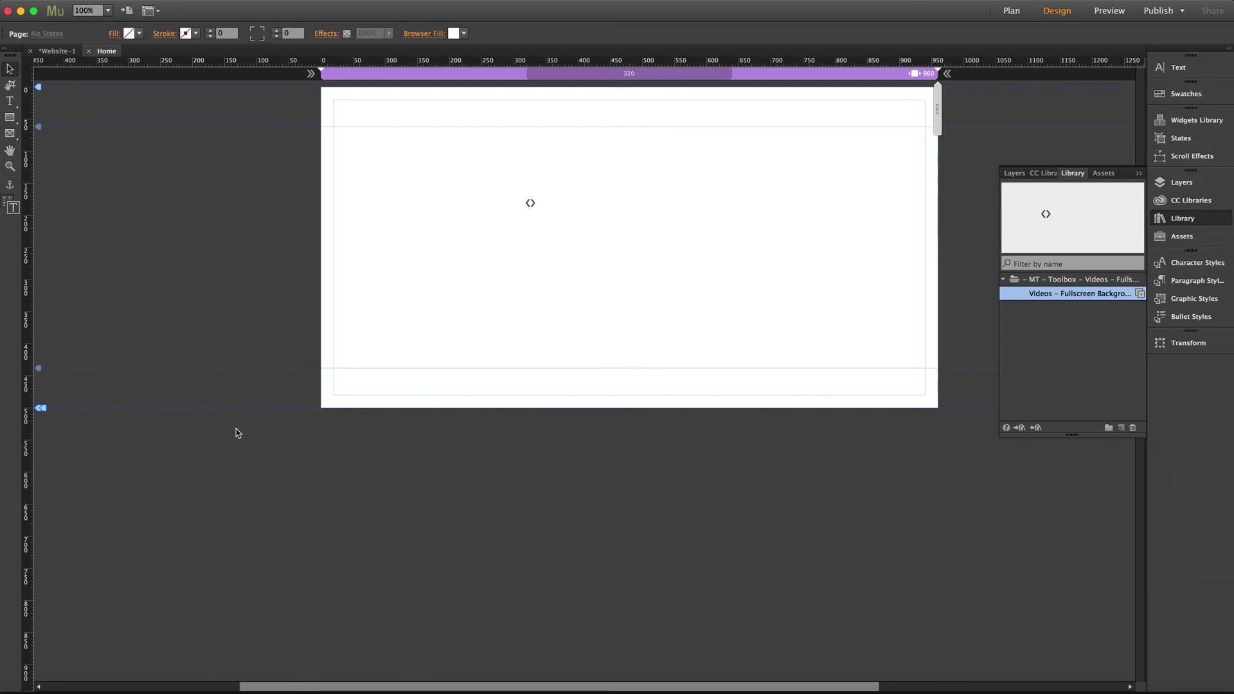